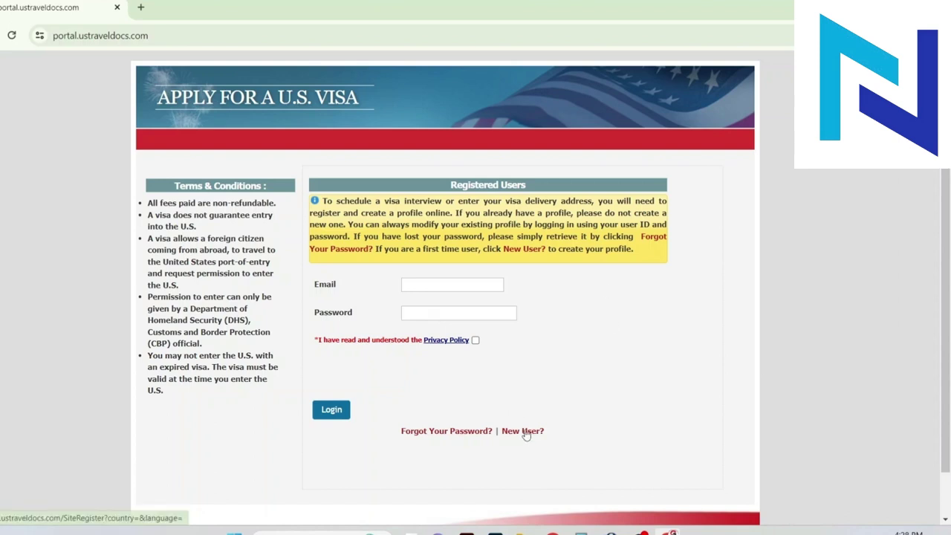
# Start a new user registration and select Bangladesh as the country for the visa
pyautogui.click(528, 436)
pyautogui.click(528, 210)
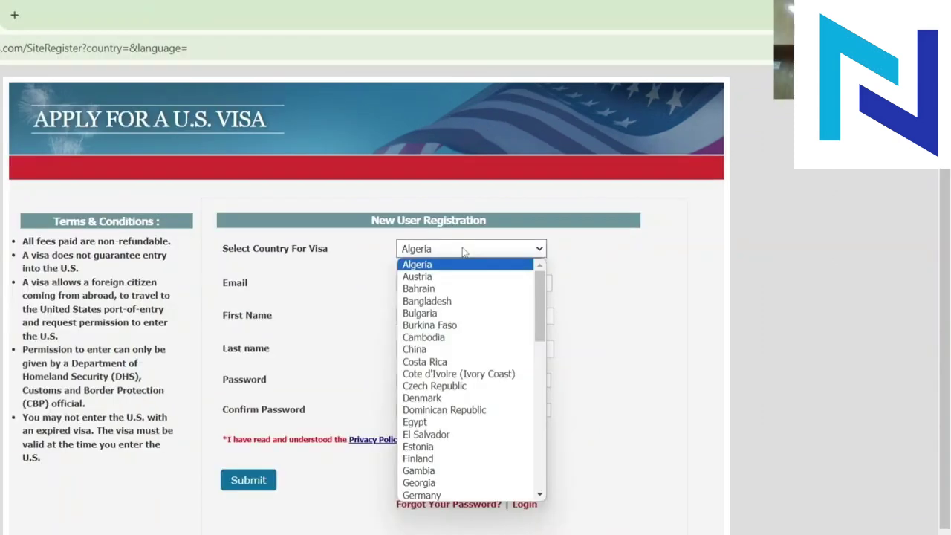
pyautogui.click(455, 301)
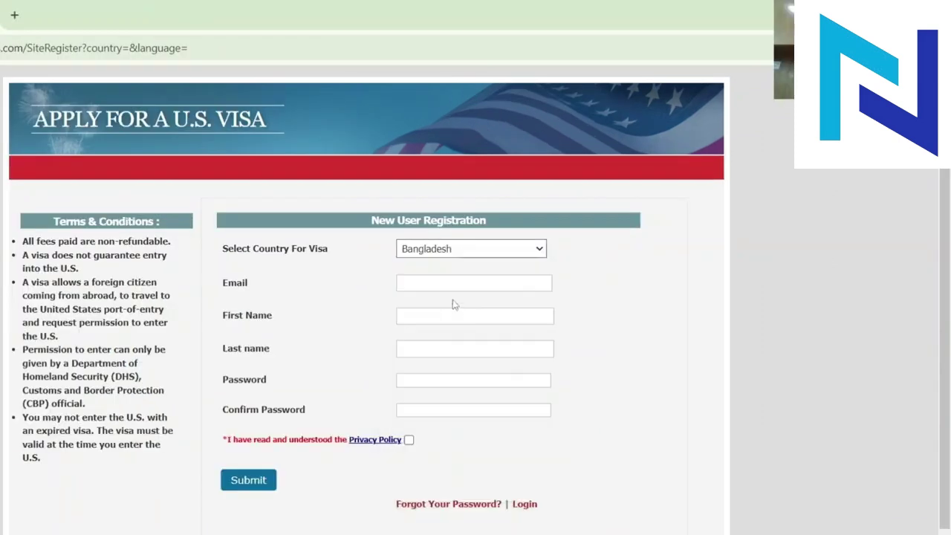
# Fill in the applicant's email, first and last name, account password and its confirmation, accept the Privacy Policy, and submit the registration
pyautogui.click(441, 283)
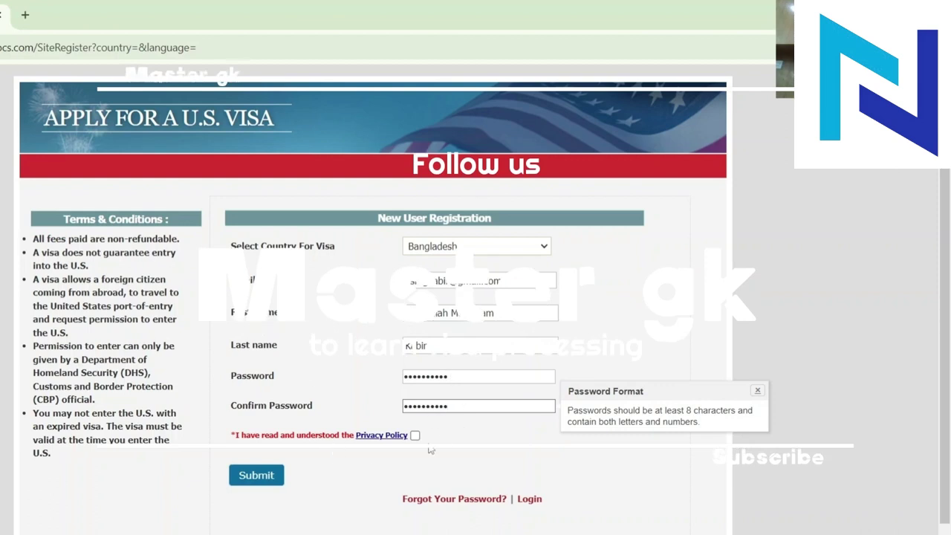
pyautogui.click(415, 435)
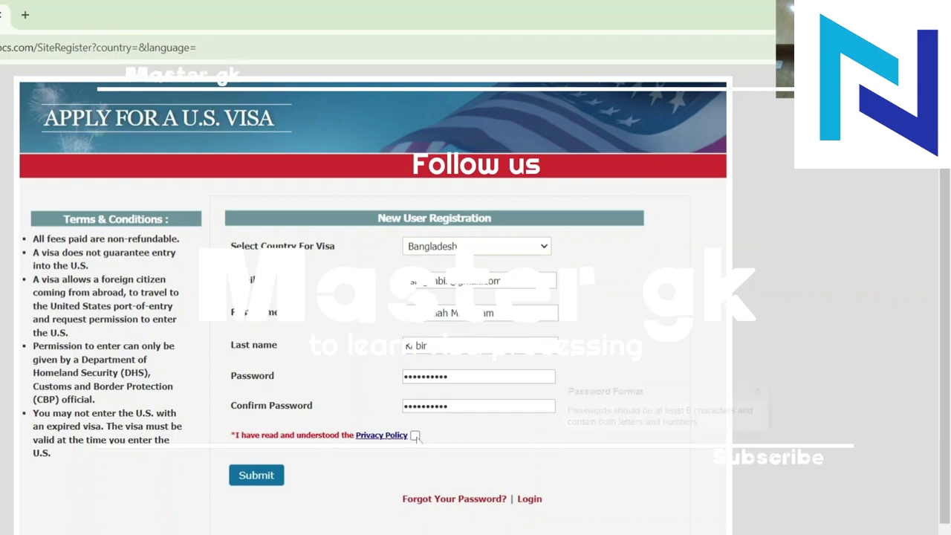
pyautogui.click(415, 435)
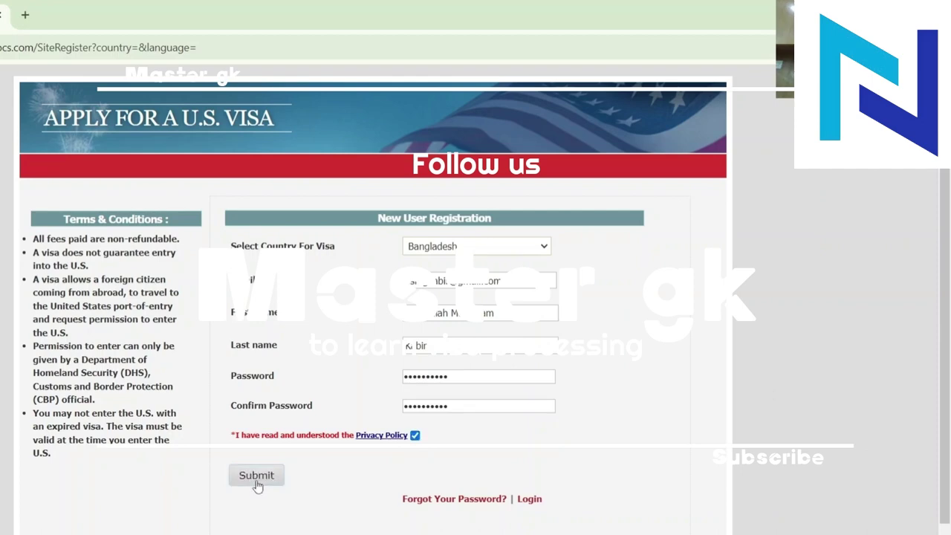
pyautogui.click(257, 482)
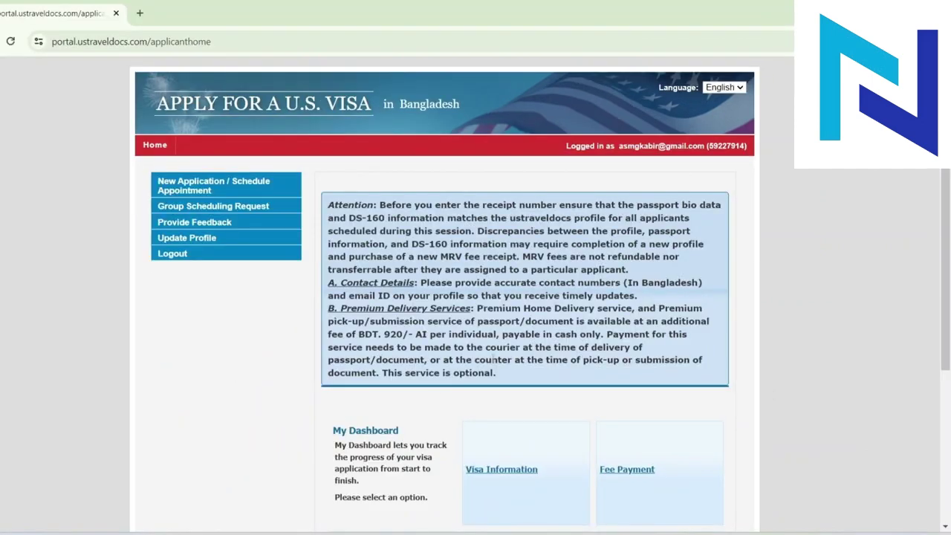
# Log in to the existing applicant account with its email and password, with the Privacy Policy accepted
pyautogui.scroll(-3, 495, 364)
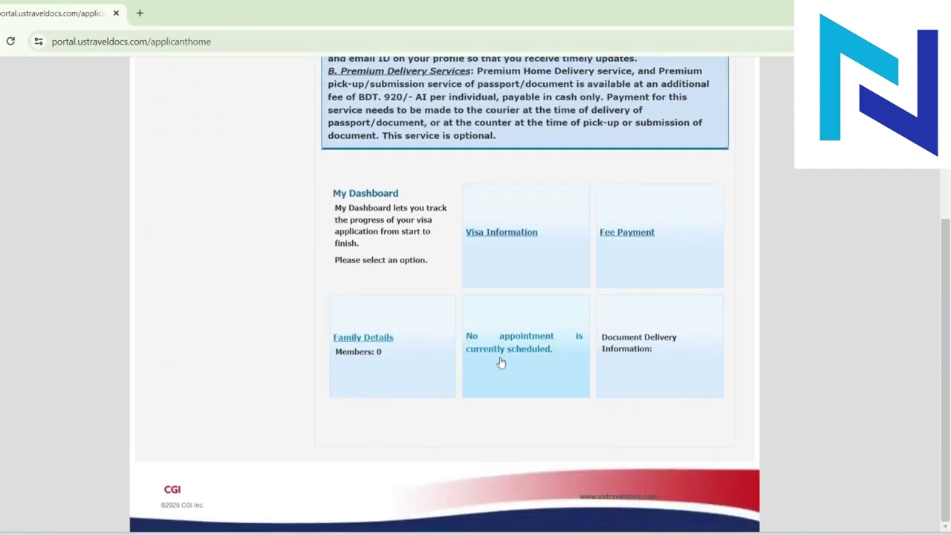
pyautogui.scroll(1, 502, 361)
pyautogui.scroll(3, 503, 361)
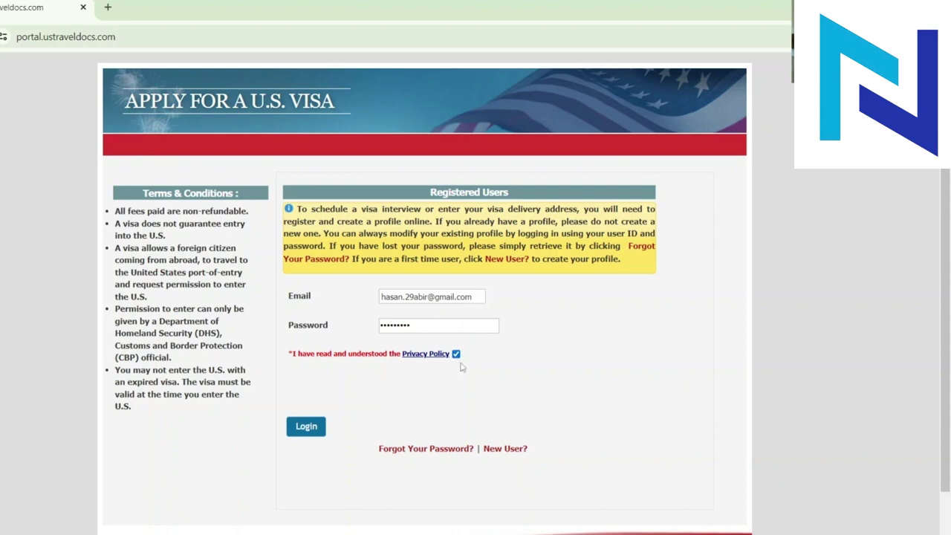
pyautogui.click(311, 434)
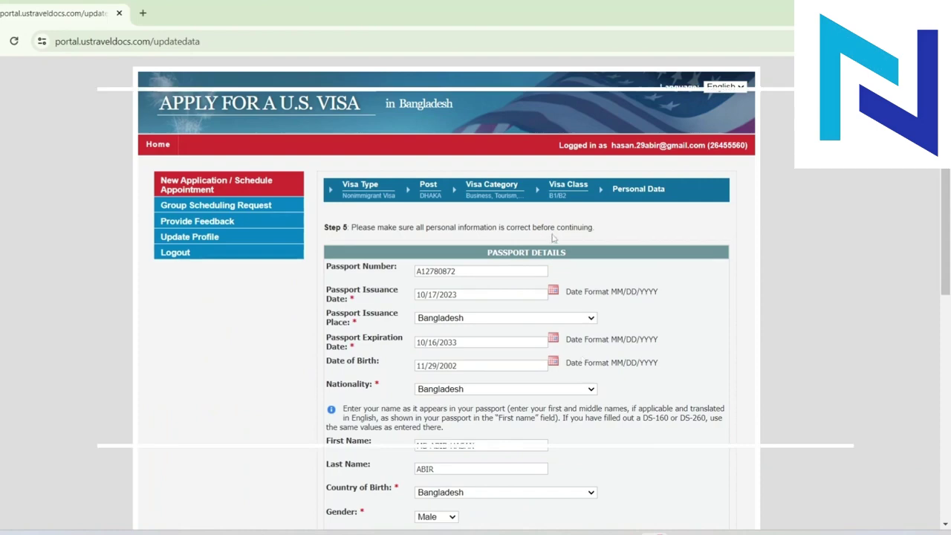
# Review the applicant's passport details, DS-160 confirmation number, contact information and mailing address, and continue to the dependents step
pyautogui.scroll(-4, 550, 242)
pyautogui.scroll(3, 561, 248)
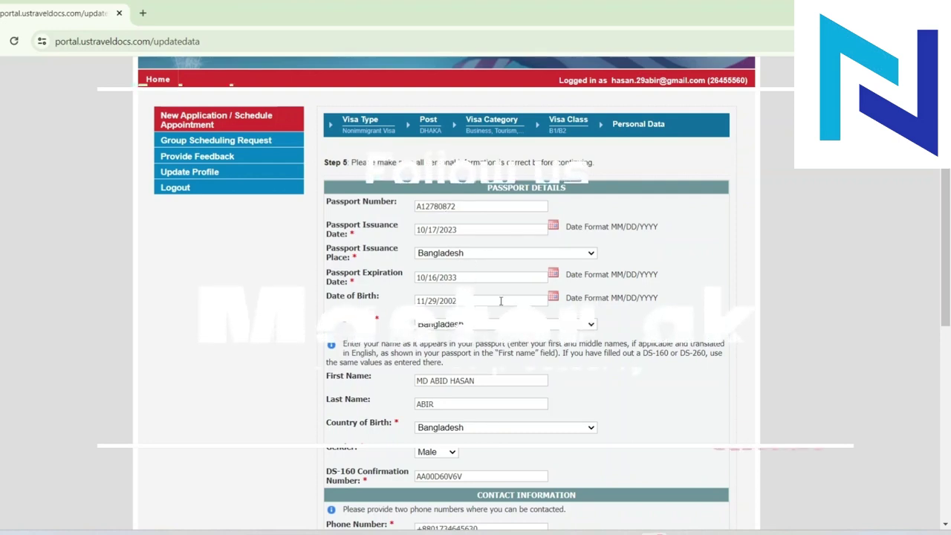
pyautogui.scroll(-1, 505, 350)
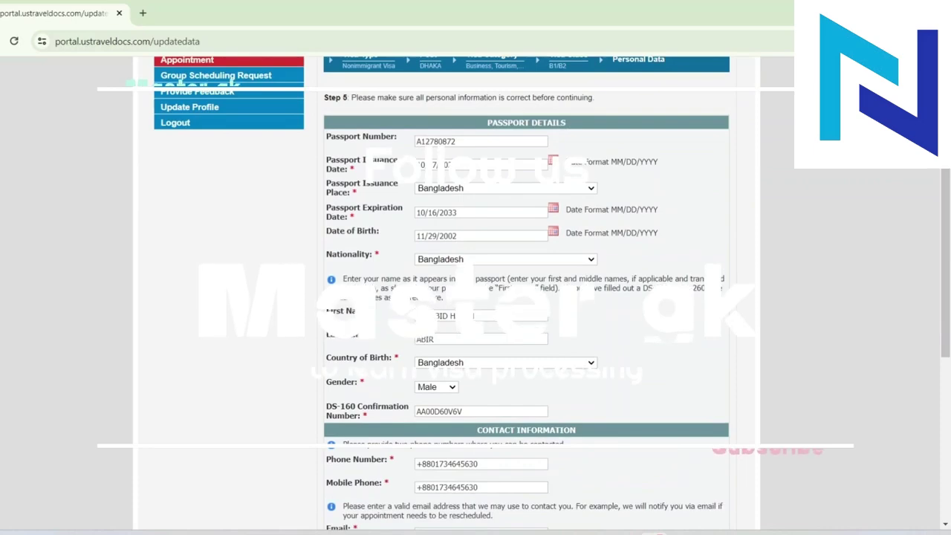
pyautogui.scroll(-2, 504, 350)
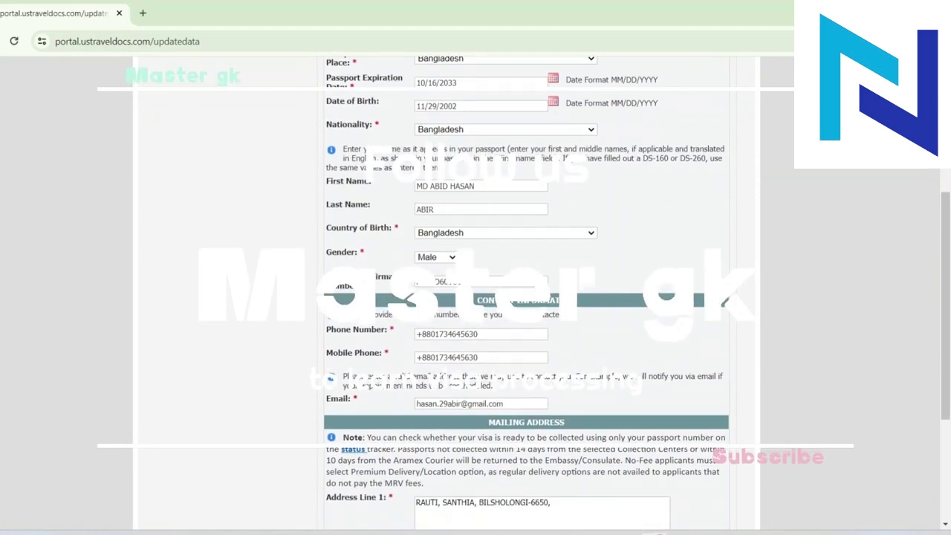
pyautogui.doubleClick(447, 281)
pyautogui.click(520, 265)
pyautogui.scroll(-3, 526, 297)
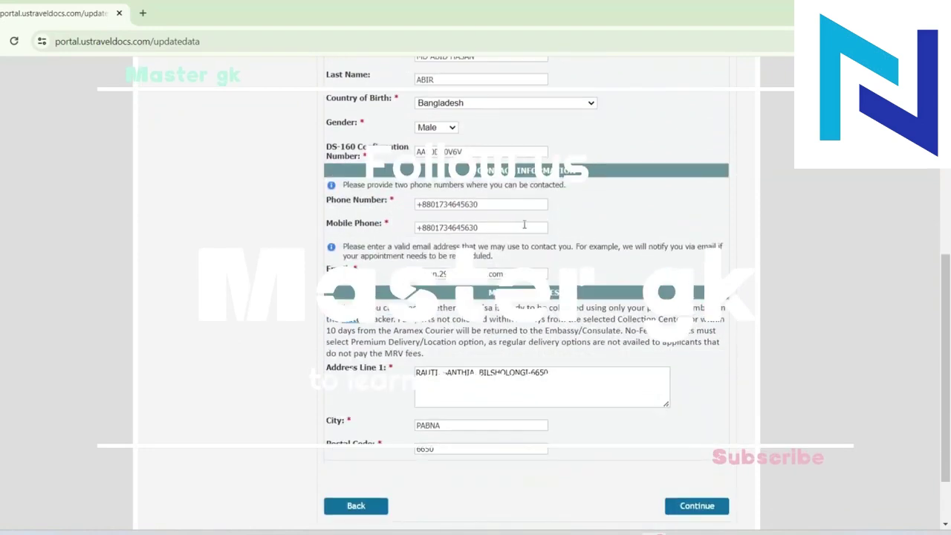
pyautogui.scroll(-2, 550, 286)
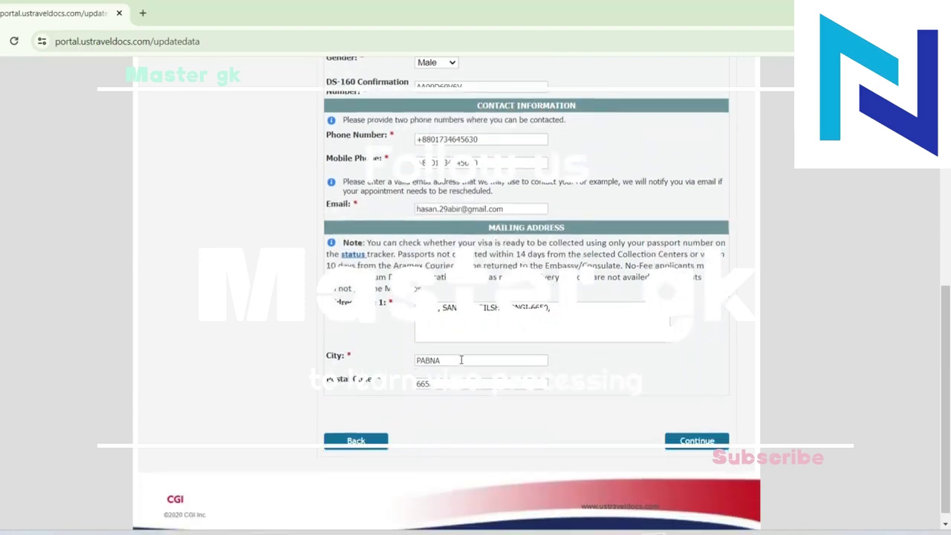
pyautogui.click(691, 442)
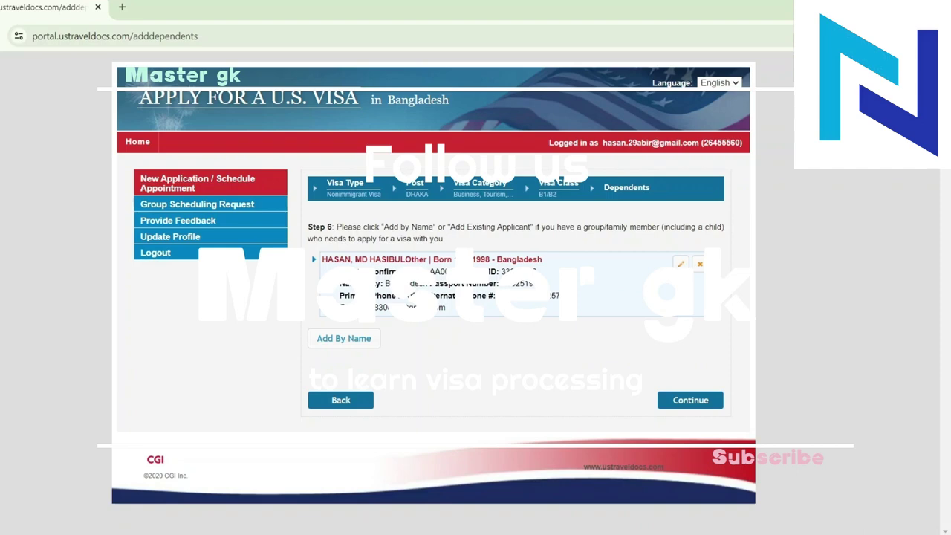
pyautogui.click(341, 339)
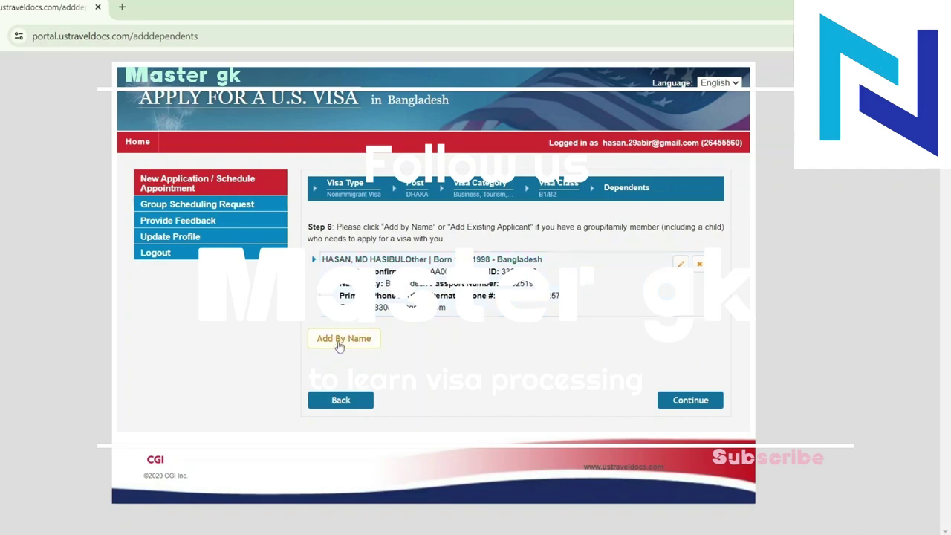
pyautogui.click(210, 217)
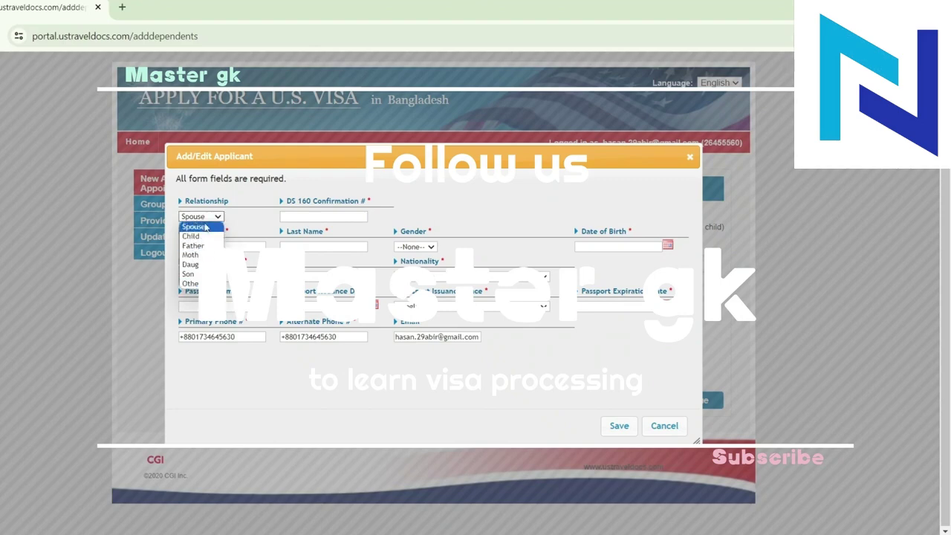
pyautogui.click(203, 227)
pyautogui.click(324, 216)
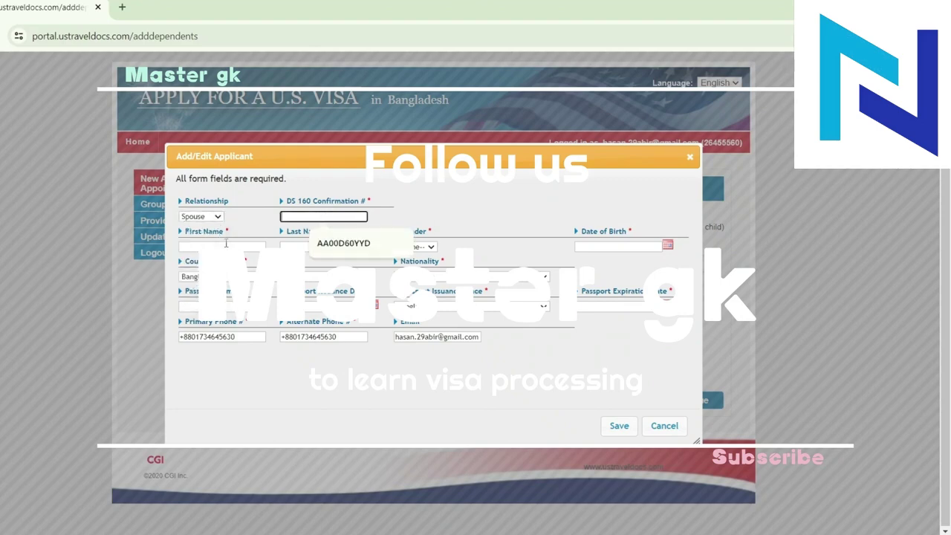
pyautogui.press('Down')
pyautogui.press('Return')
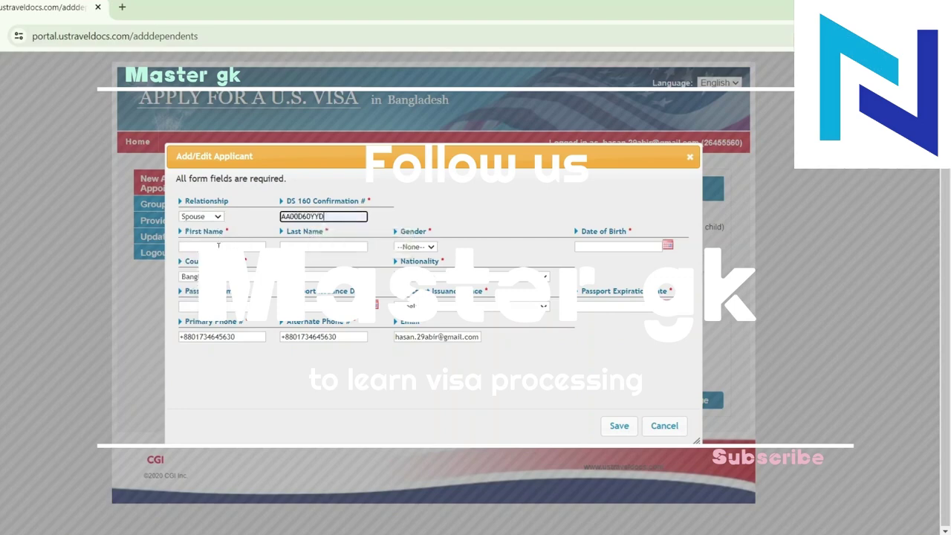
pyautogui.press('Tab')
pyautogui.press('Down')
pyautogui.press('Return')
pyautogui.press('Tab')
pyautogui.press('Down')
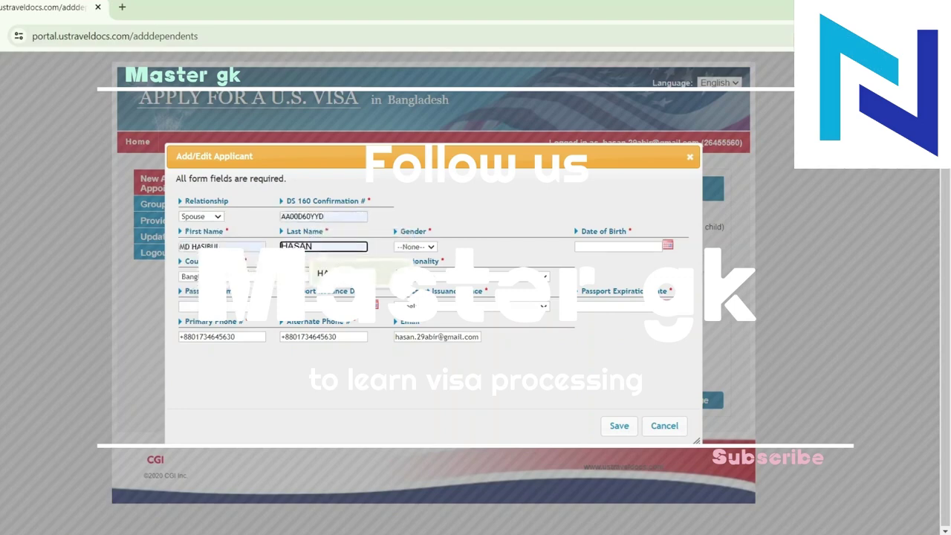
pyautogui.press('Return')
pyautogui.press('Tab')
pyautogui.hotkey('alt', 'Down')
pyautogui.press('Down')
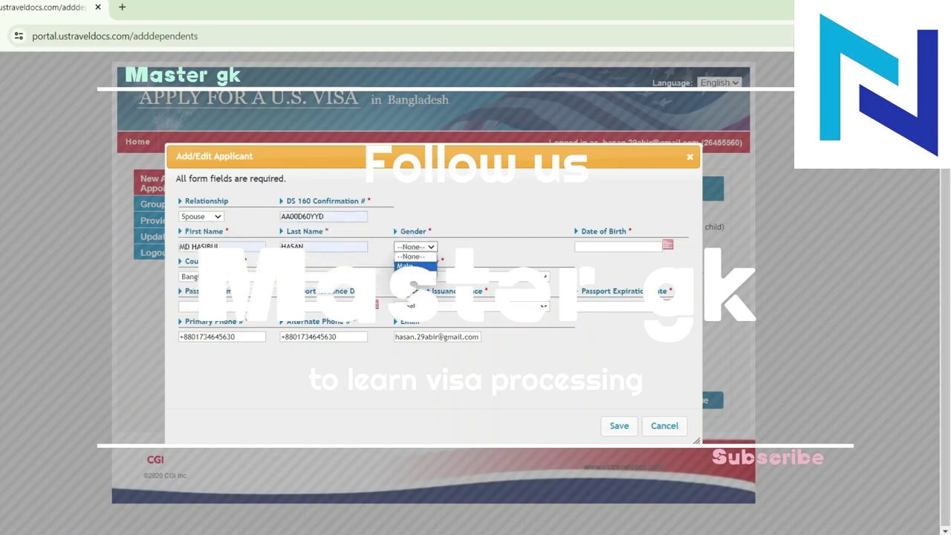
pyautogui.press('Return')
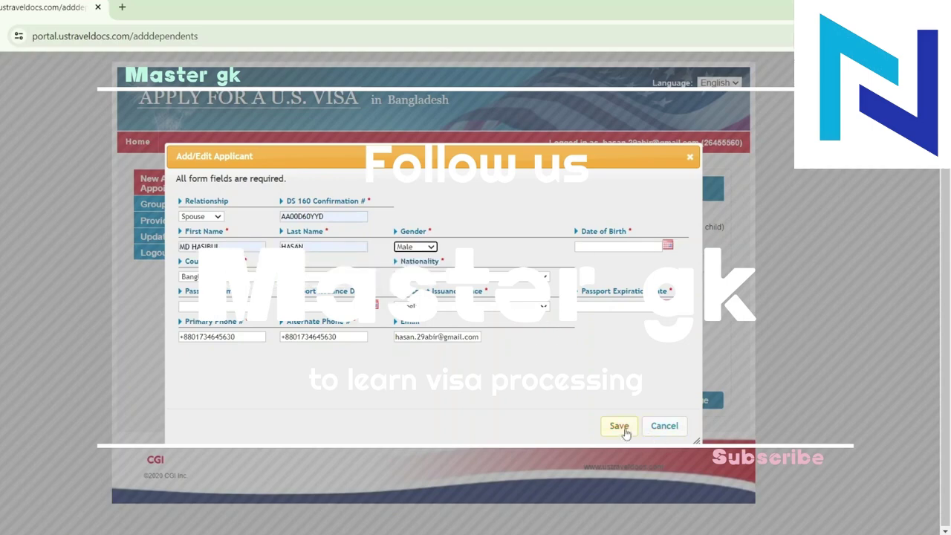
pyautogui.click(664, 428)
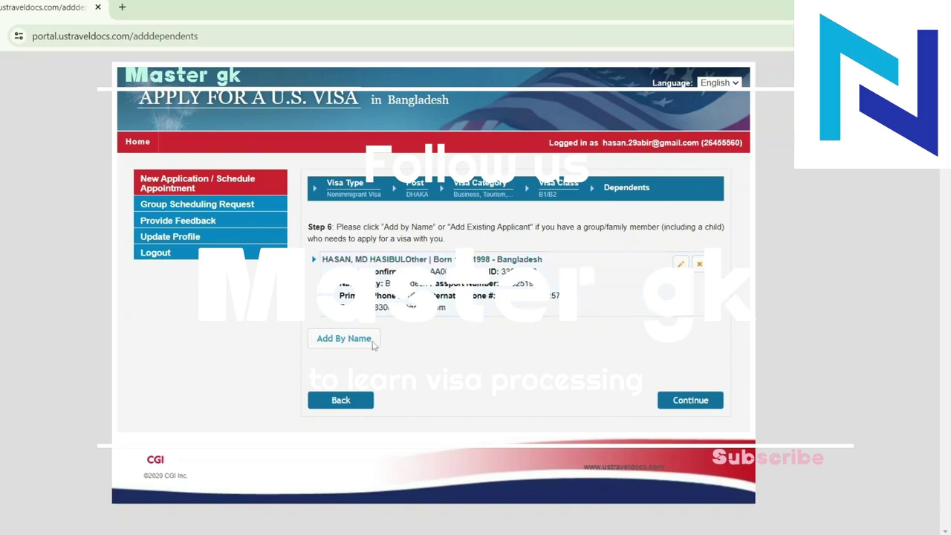
# Continue past the dependents, answer Yes to the Bangladesh citizenship or residency question, and go through the document delivery page
pyautogui.click(716, 406)
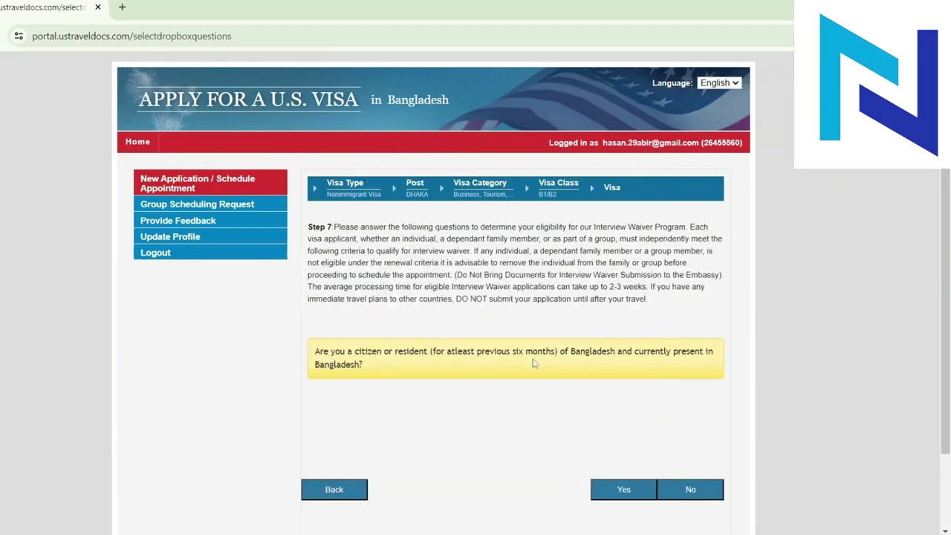
pyautogui.click(623, 491)
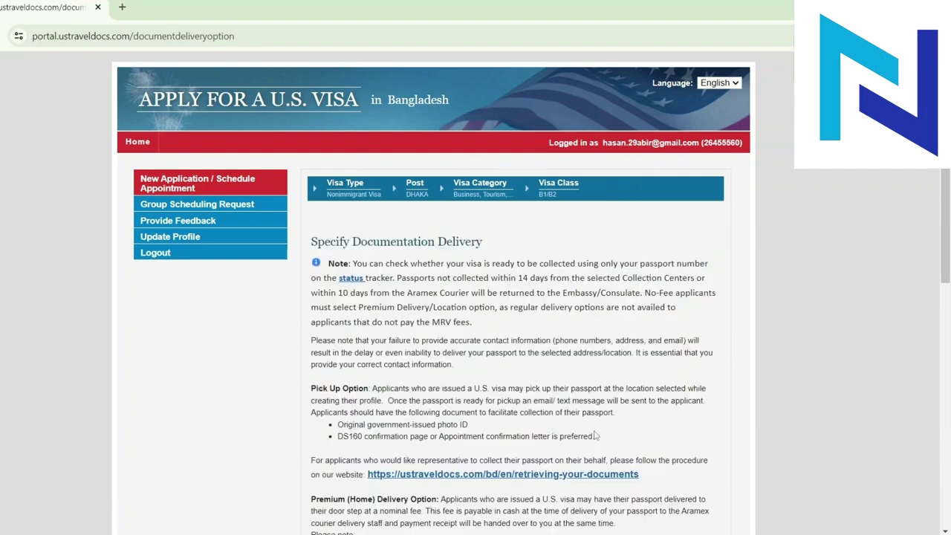
pyautogui.scroll(-9, 617, 395)
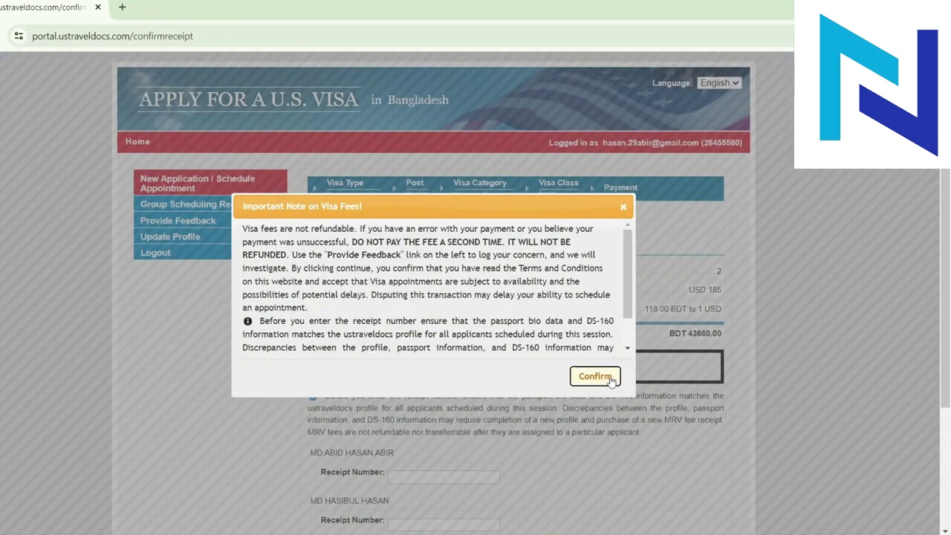
# Confirm the important note on visa fees and open the deposit slip for cash payment at EBL Bank
pyautogui.click(606, 379)
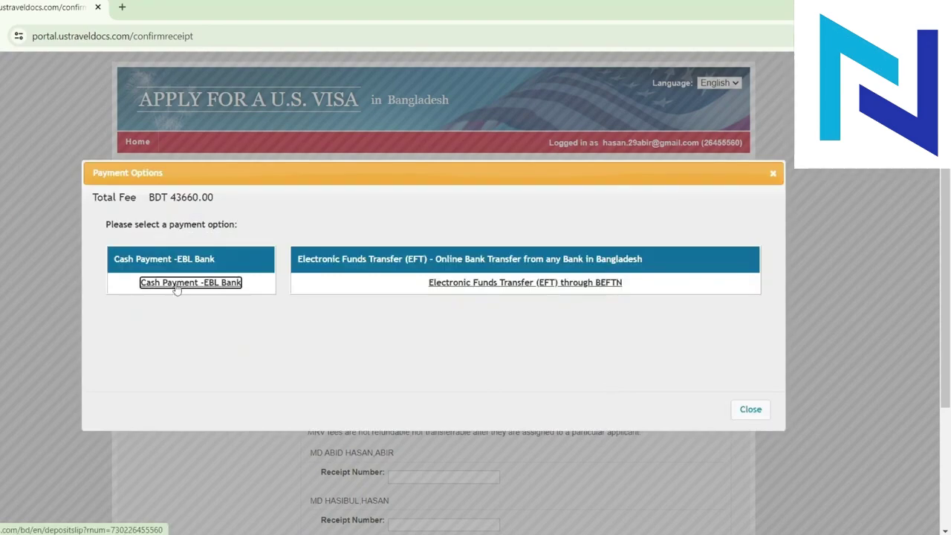
pyautogui.click(230, 284)
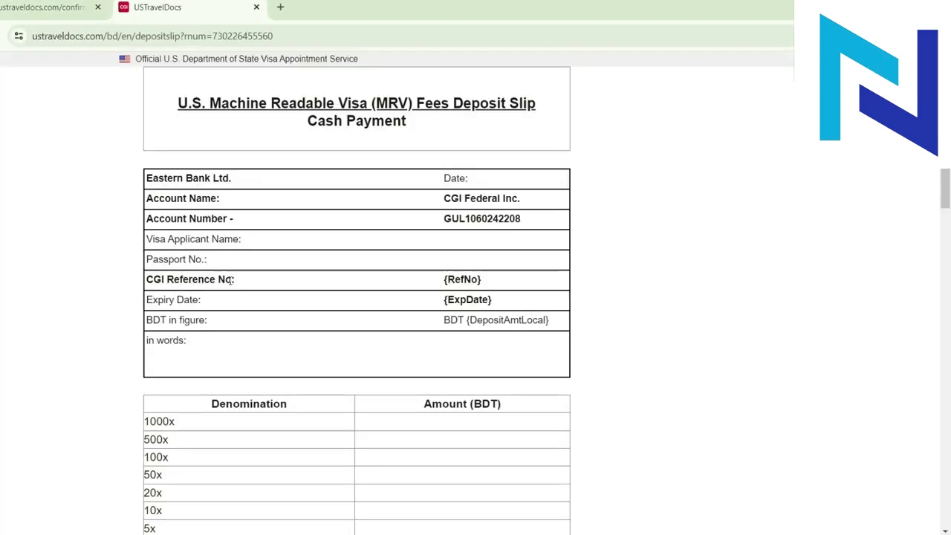
pyautogui.scroll(-10, 331, 275)
pyautogui.scroll(-4, 340, 262)
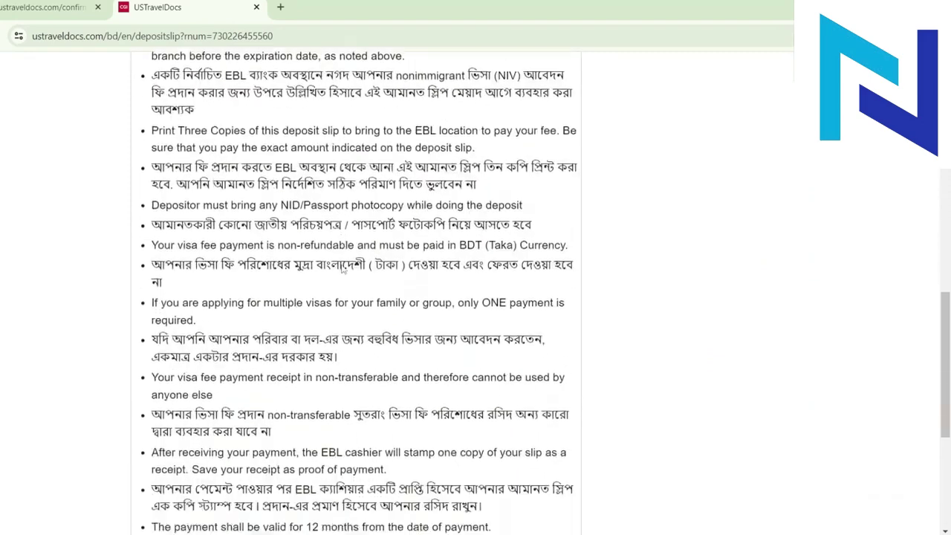
# Save all pages of the cash payment deposit slip as a PDF in portrait layout
pyautogui.hotkey('ctrl', 'p')
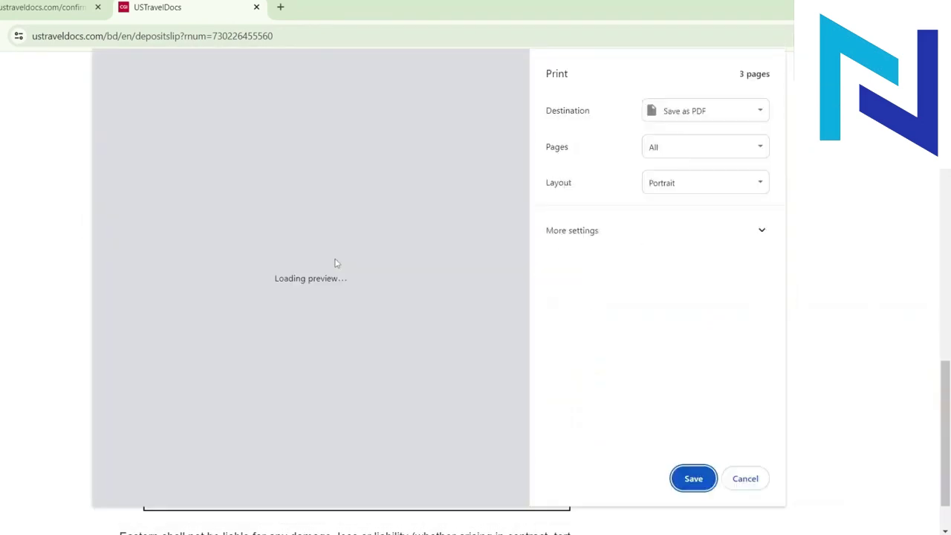
pyautogui.scroll(-12, 319, 267)
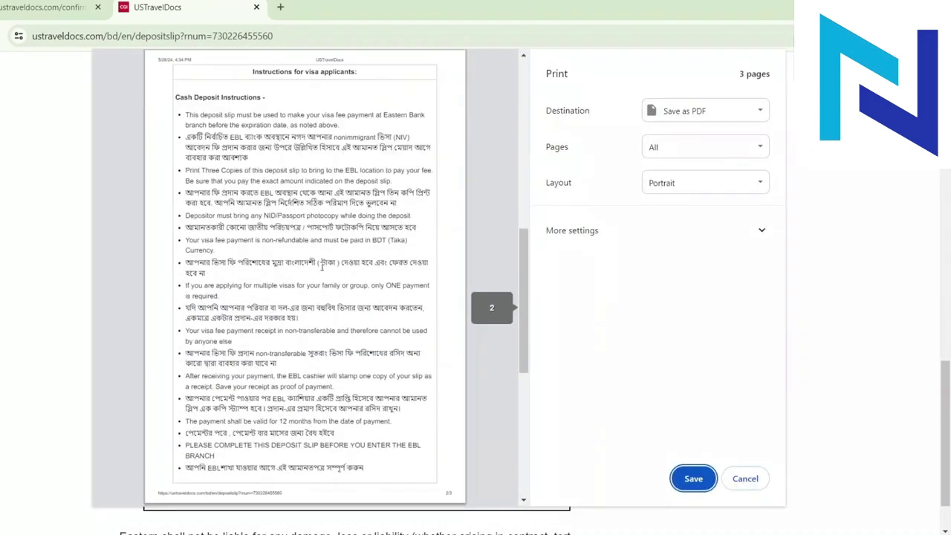
pyautogui.scroll(8, 331, 281)
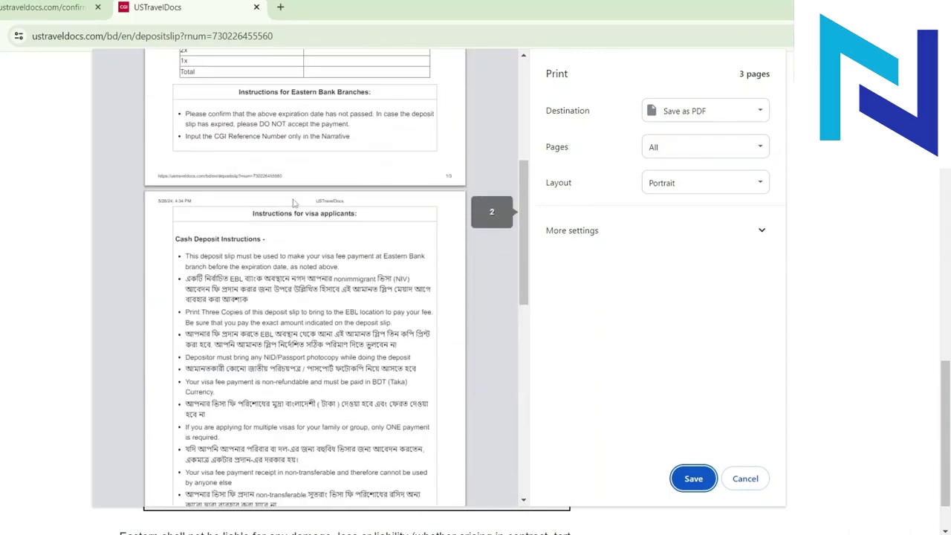
pyautogui.click(692, 479)
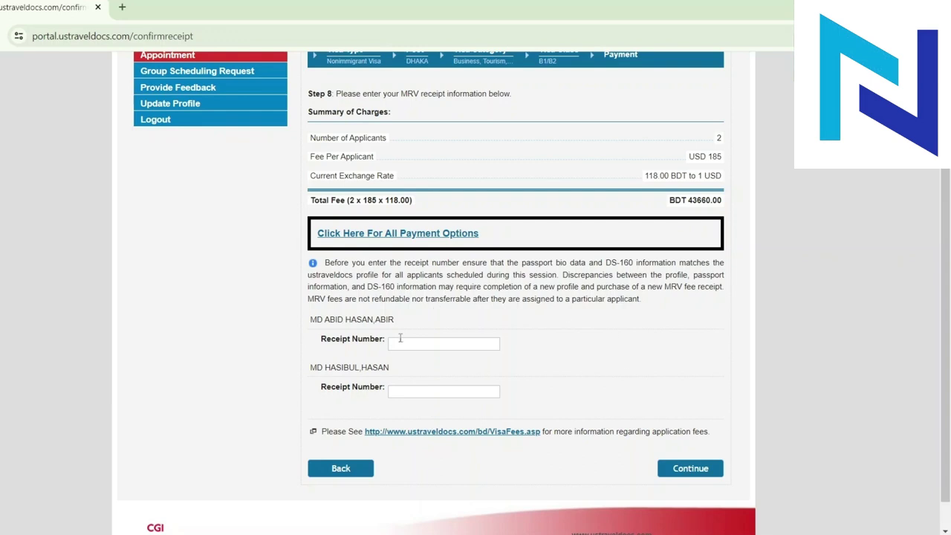
pyautogui.scroll(2, 511, 346)
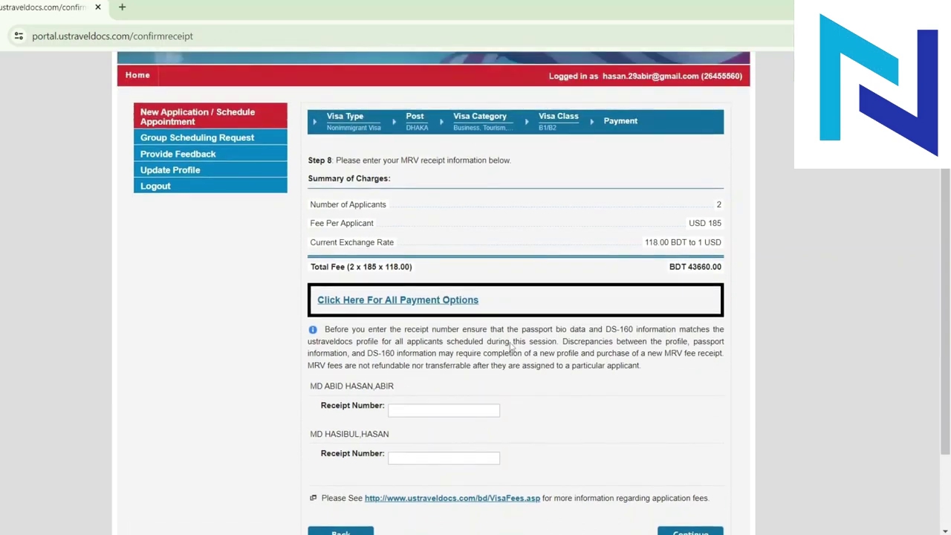
pyautogui.scroll(-3, 587, 445)
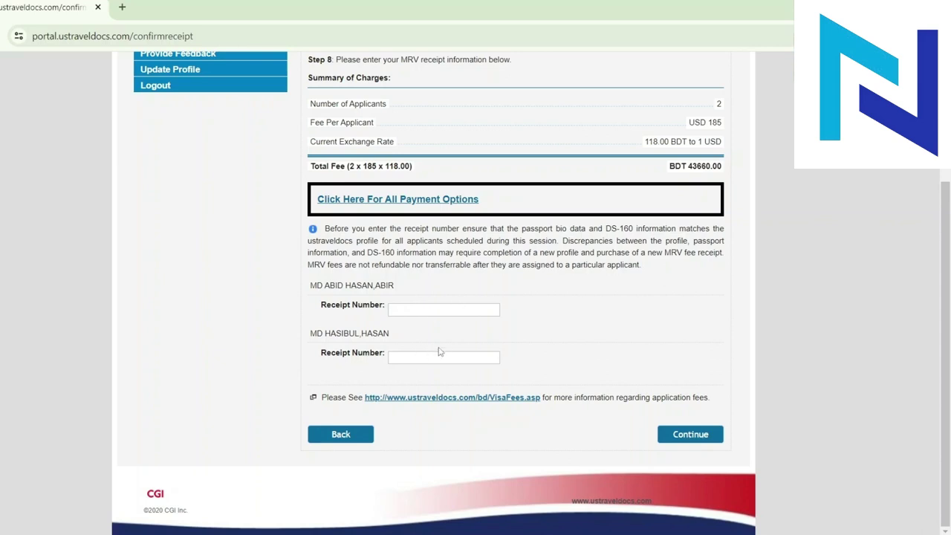
# Review the summary of charges and the MRV receipt number fields for both applicants on the payment page
pyautogui.scroll(2, 884, 357)
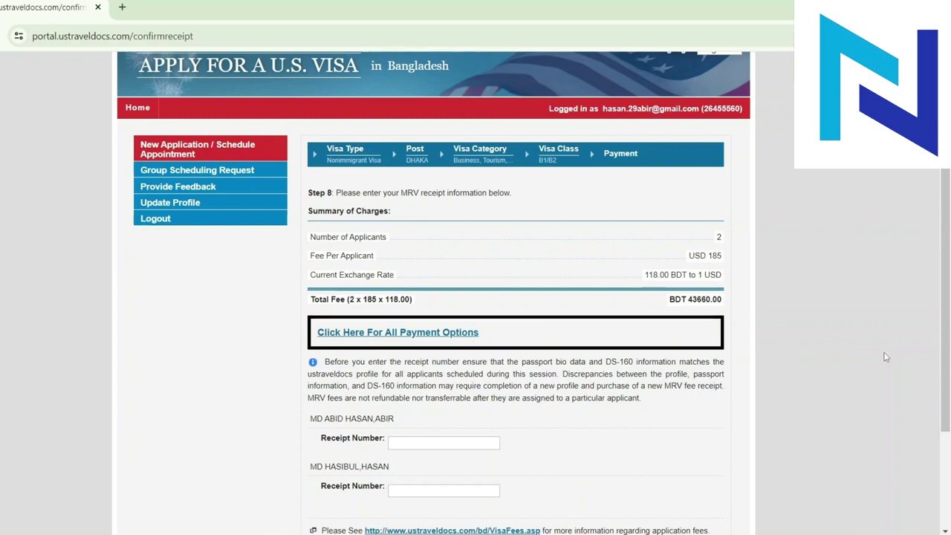
pyautogui.scroll(-1, 781, 392)
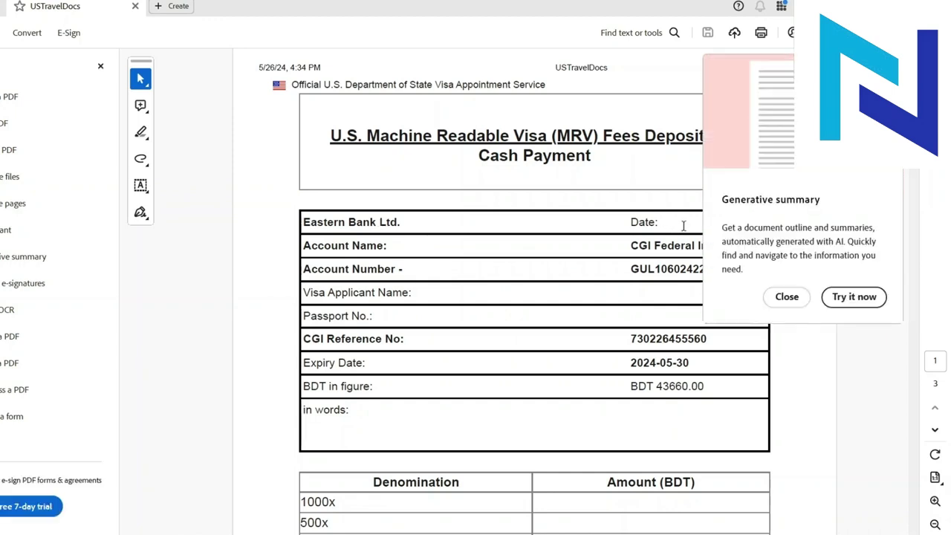
# In the saved deposit slip PDF in Adobe Acrobat, dismiss the generative summary offer and check the bank account, reference, expiry date and BDT amount
pyautogui.click(789, 297)
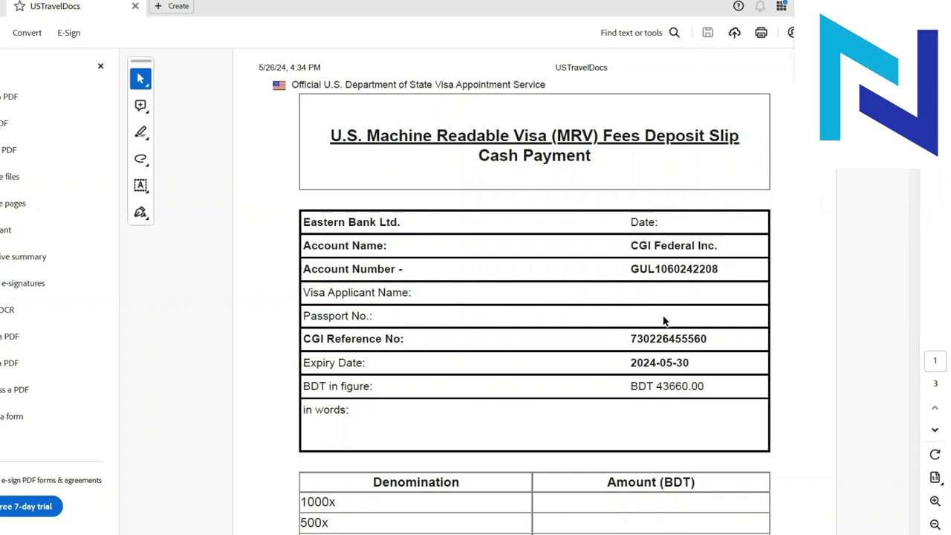
pyautogui.scroll(-1, 723, 321)
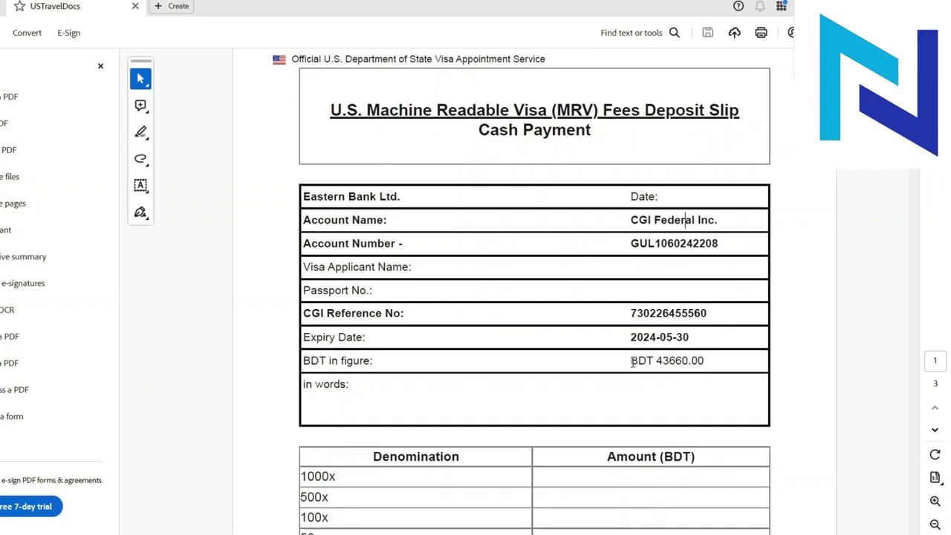
pyautogui.moveTo(655, 361); pyautogui.dragTo(712, 359)
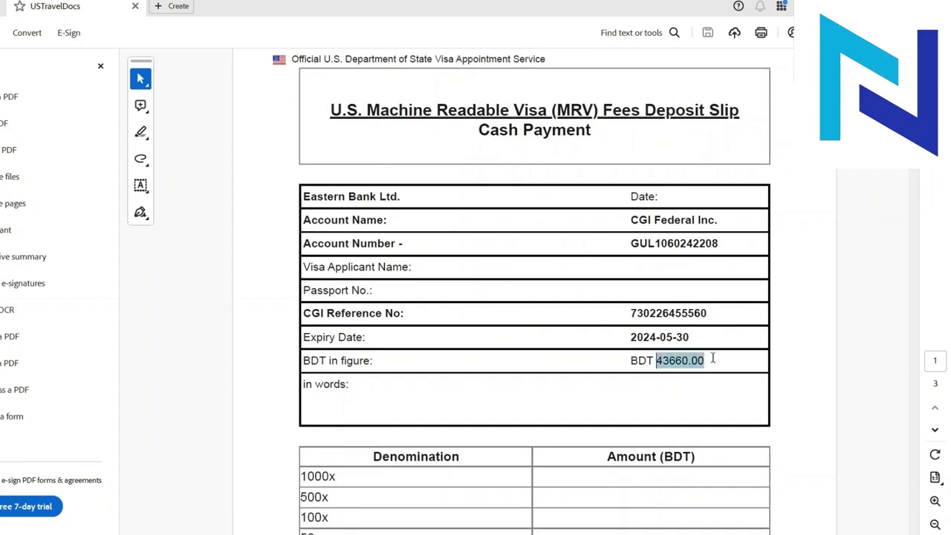
pyautogui.click(671, 363)
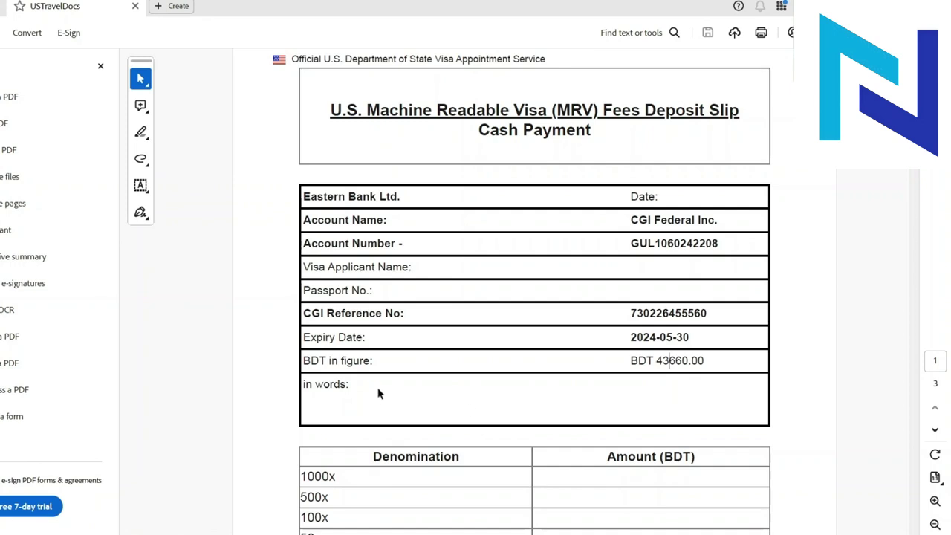
# Examine the deposit slip's denomination table and the instructions for Eastern Bank branches
pyautogui.scroll(-2, 453, 384)
pyautogui.scroll(-1, 524, 313)
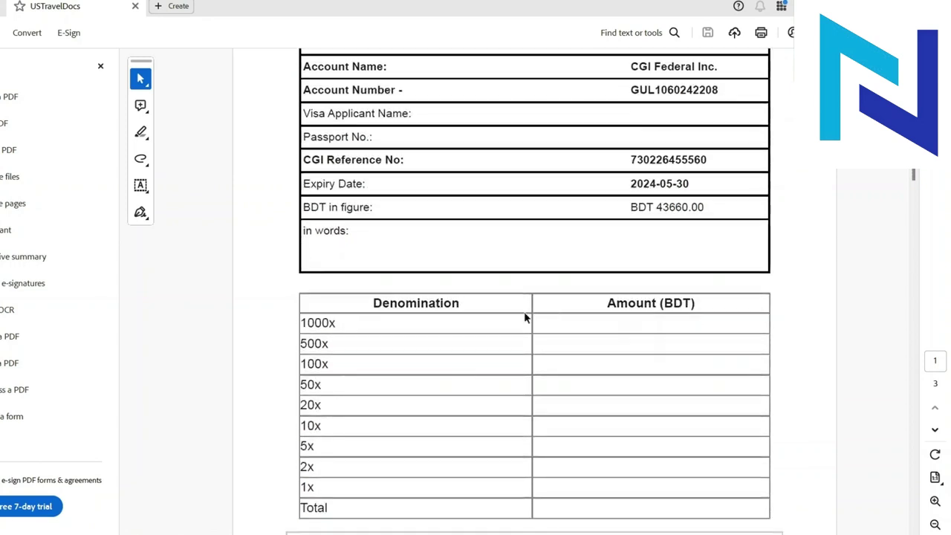
pyautogui.scroll(-1, 587, 319)
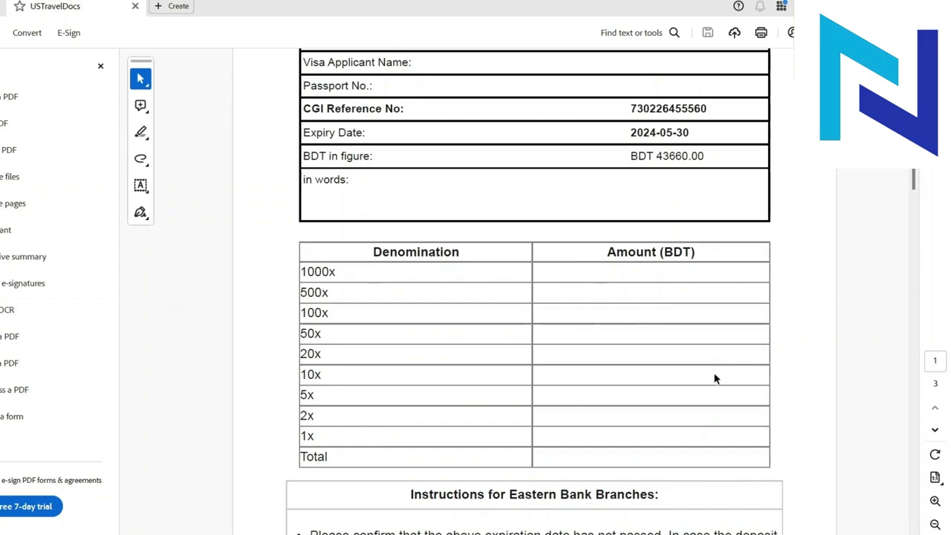
pyautogui.scroll(-1, 715, 381)
pyautogui.scroll(-5, 715, 385)
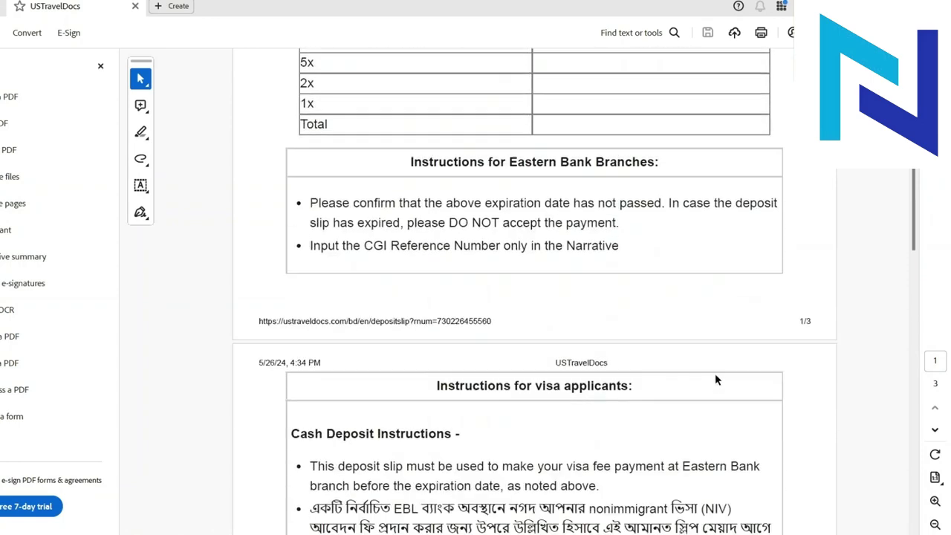
pyautogui.scroll(2, 710, 377)
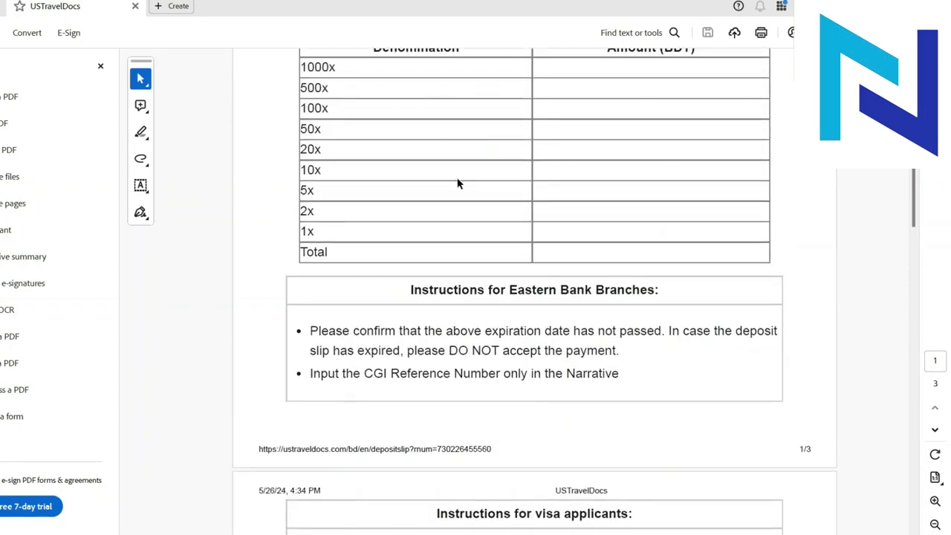
# Read the cash deposit instructions for visa applicants and the depositor details section on the last page
pyautogui.scroll(-3, 465, 189)
pyautogui.scroll(-17, 483, 199)
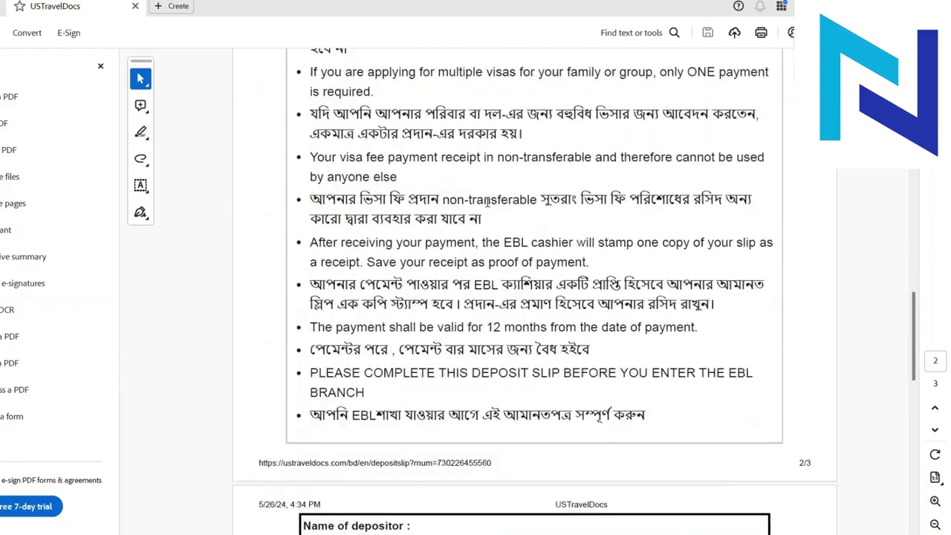
pyautogui.scroll(-2, 487, 201)
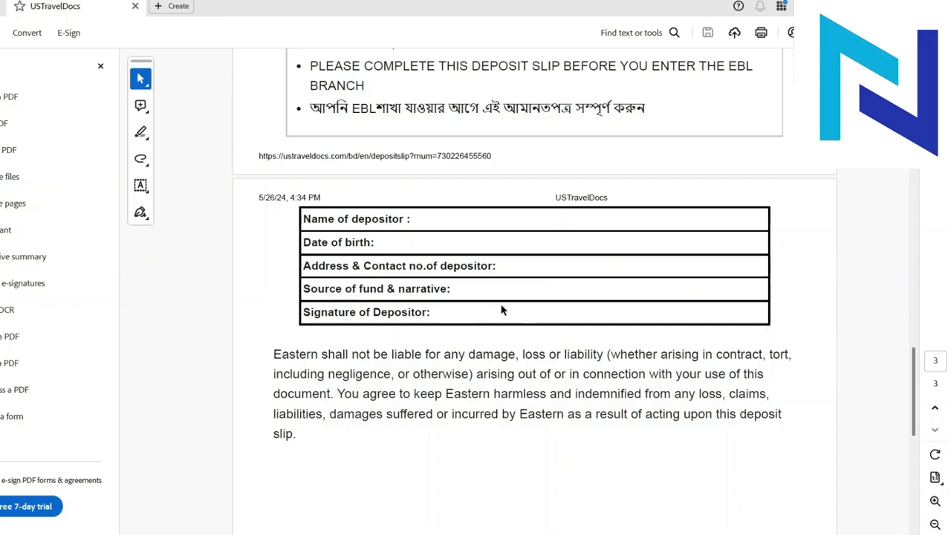
pyautogui.scroll(-3, 507, 315)
# Return to the first page of the deposit slip and look over the account and applicant fields again
pyautogui.scroll(10, 512, 309)
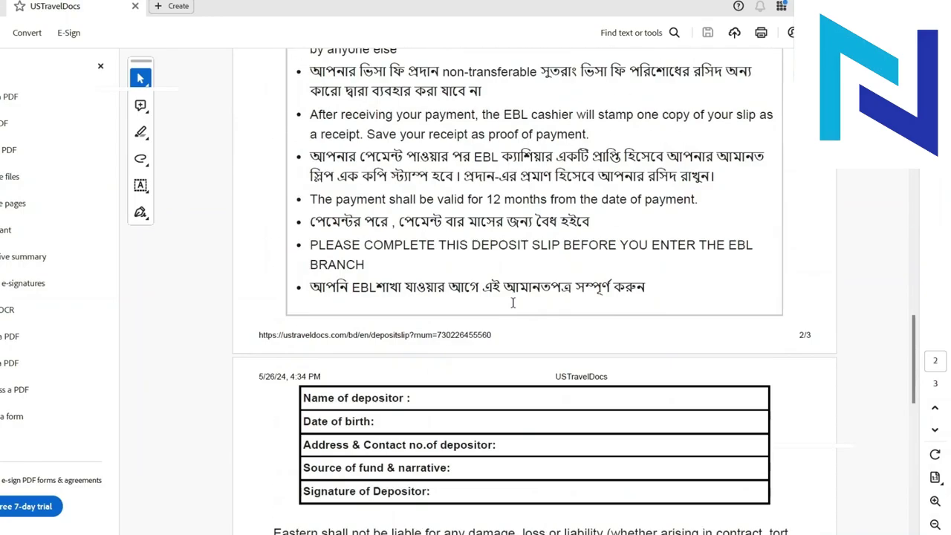
pyautogui.scroll(10, 512, 298)
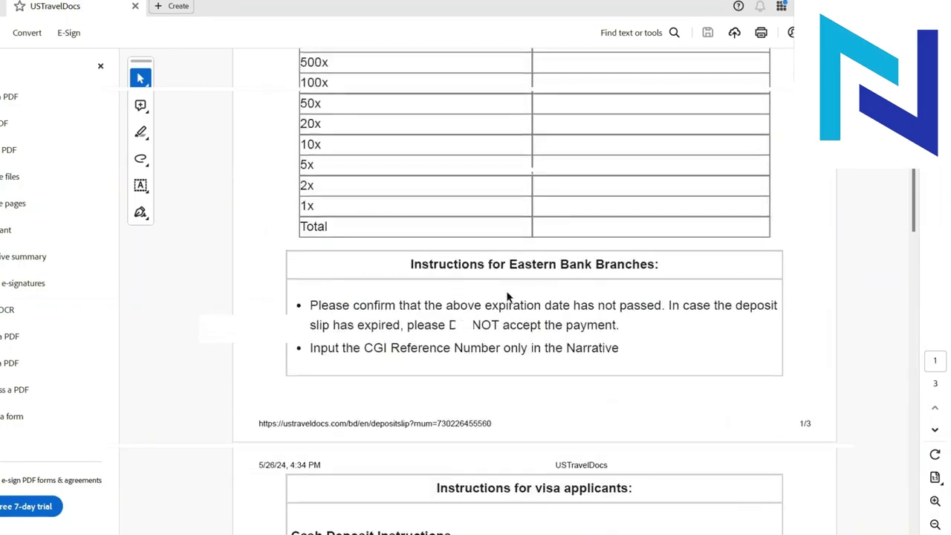
pyautogui.scroll(5, 506, 296)
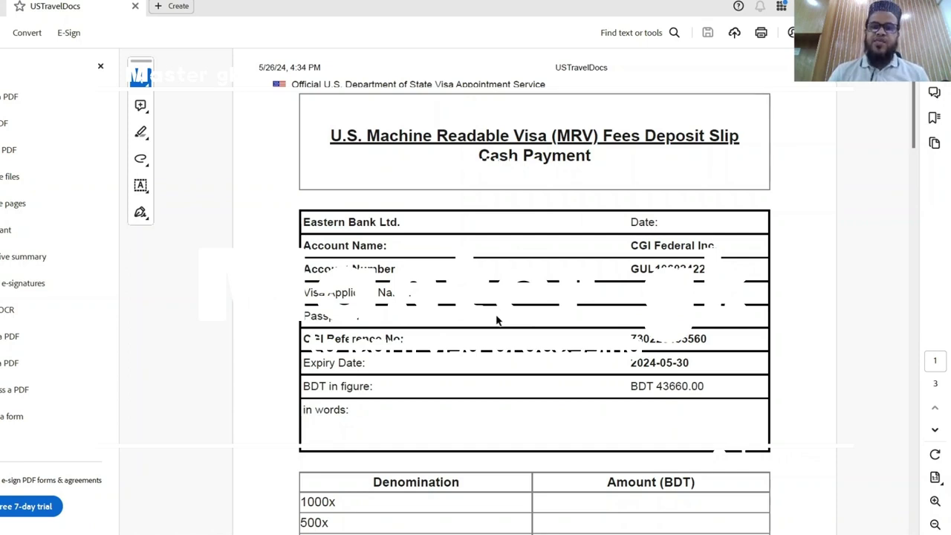
pyautogui.scroll(-1, 496, 320)
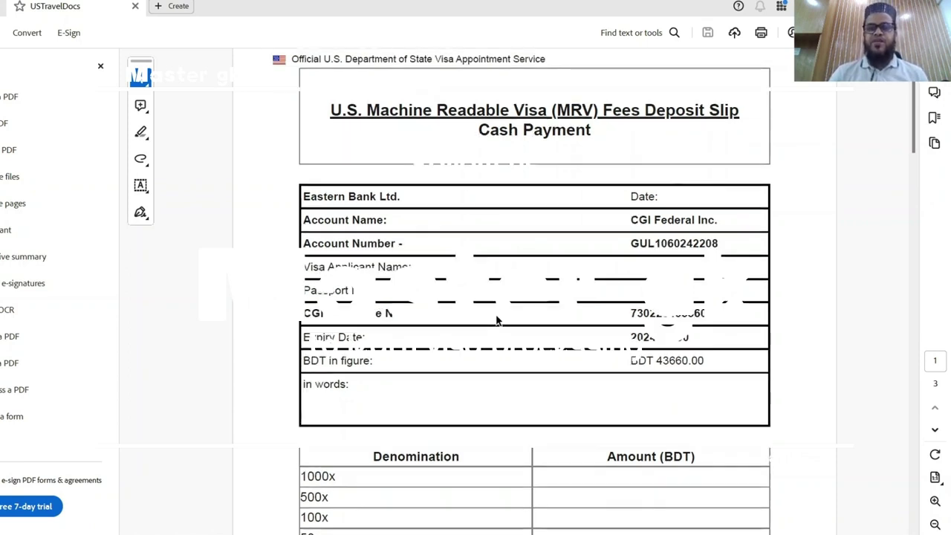